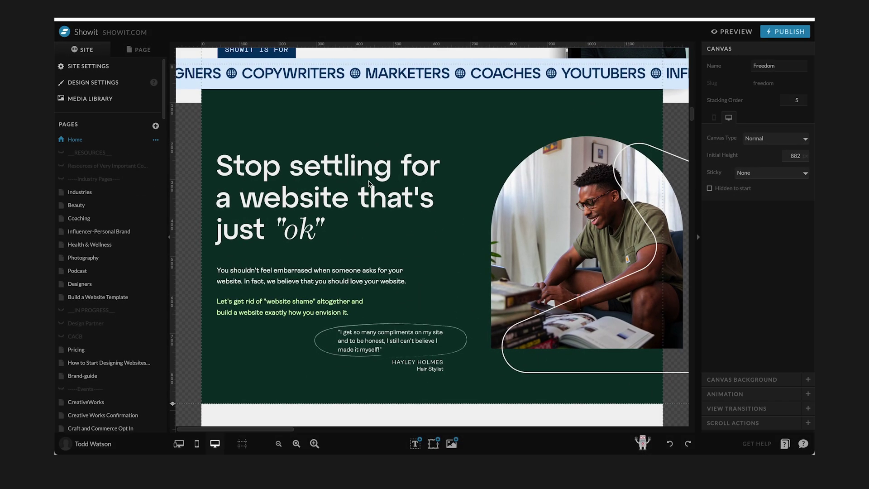
Select the 'Stop settling' headline and start a new CSS class in its Advanced settings.
{"action": "left_click", "coordinate": [358, 182]}
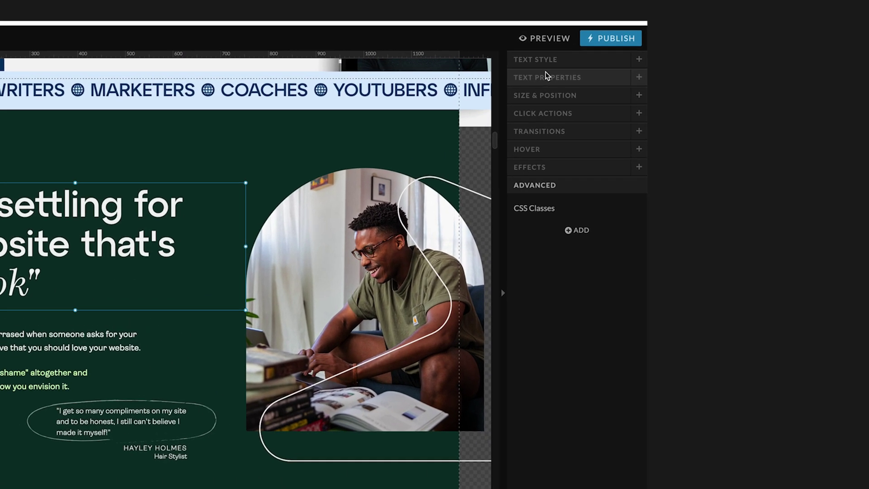
{"action": "left_click", "coordinate": [742, 63]}
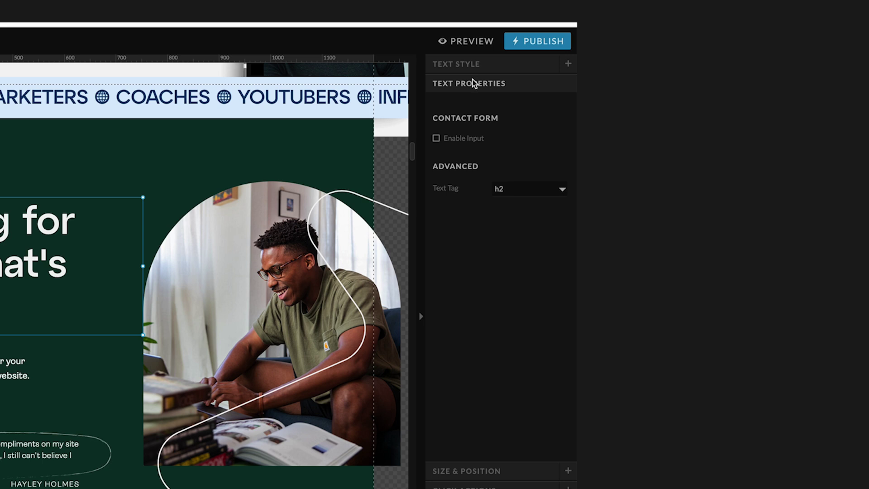
{"action": "left_click", "coordinate": [465, 472]}
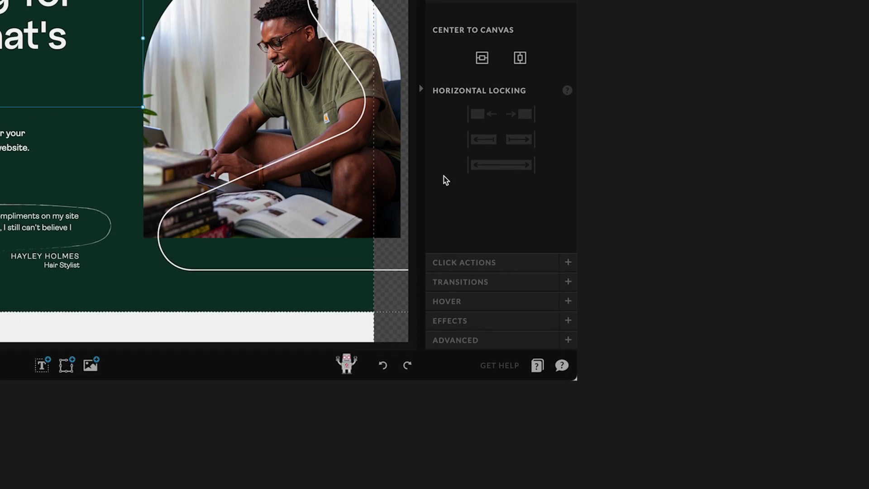
{"action": "left_click", "coordinate": [471, 343]}
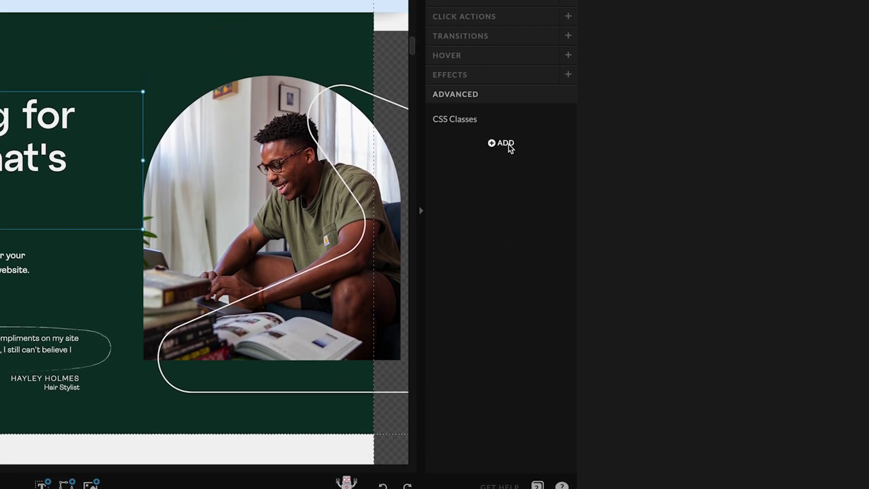
{"action": "left_click", "coordinate": [505, 144]}
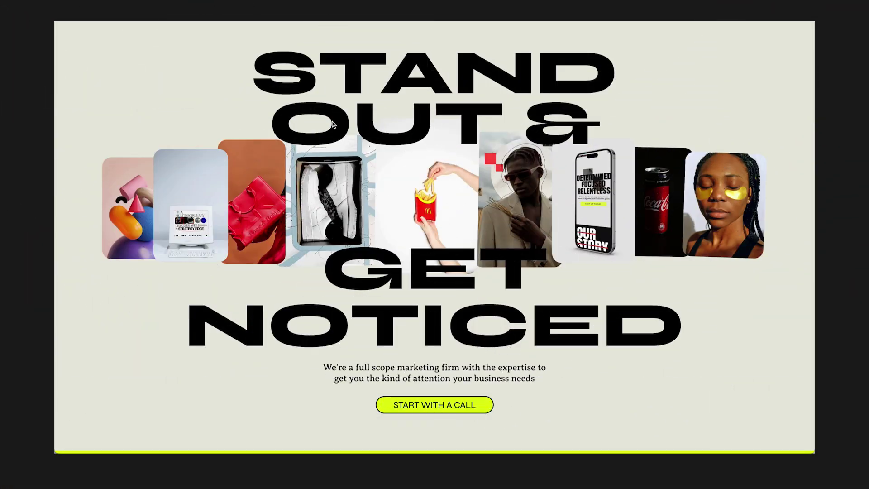
Scroll the SIGNAL site down to the yellow 'would love to hear from you' section.
{"action": "scroll", "coordinate": [333, 123], "scroll_direction": "down", "scroll_amount": 10}
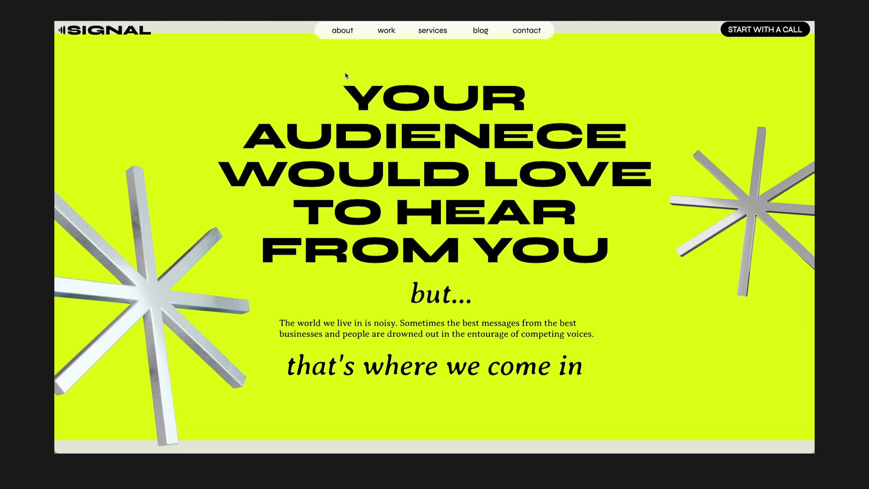
{"action": "scroll", "coordinate": [349, 110], "scroll_direction": "down", "scroll_amount": 2}
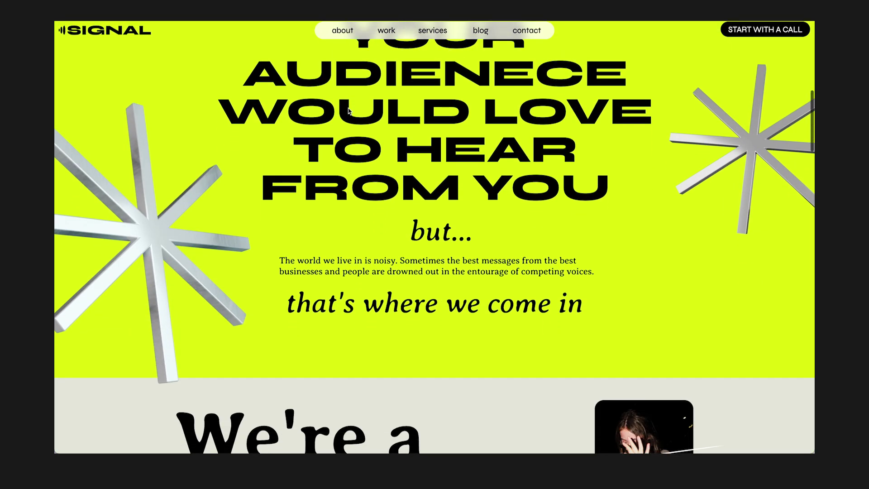
{"action": "scroll", "coordinate": [344, 43], "scroll_direction": "down", "scroll_amount": 1}
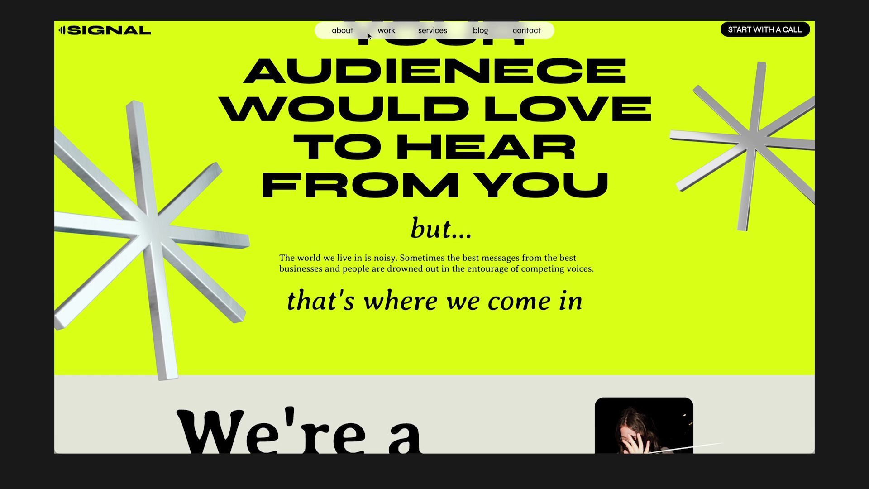
{"action": "scroll", "coordinate": [368, 35], "scroll_direction": "down", "scroll_amount": 1}
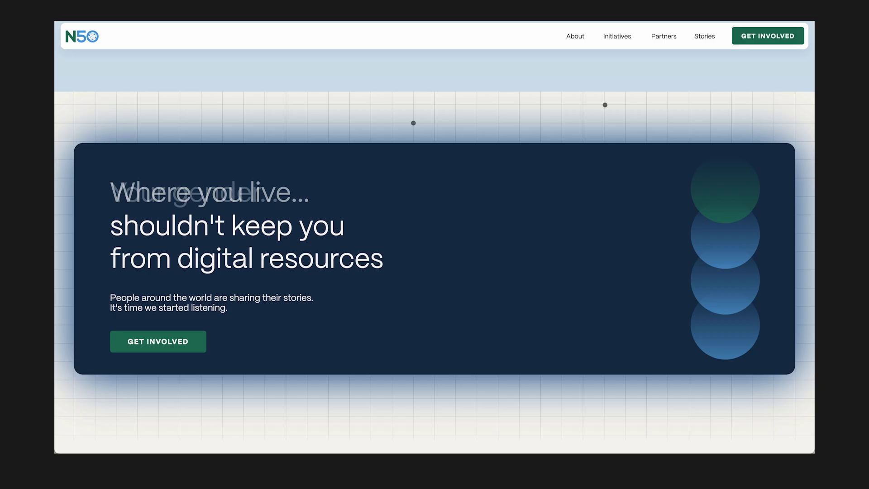
Scroll down the N50 site and open its STAY UPDATED sign-up popup.
{"action": "scroll", "coordinate": [327, 103], "scroll_direction": "down", "scroll_amount": 1}
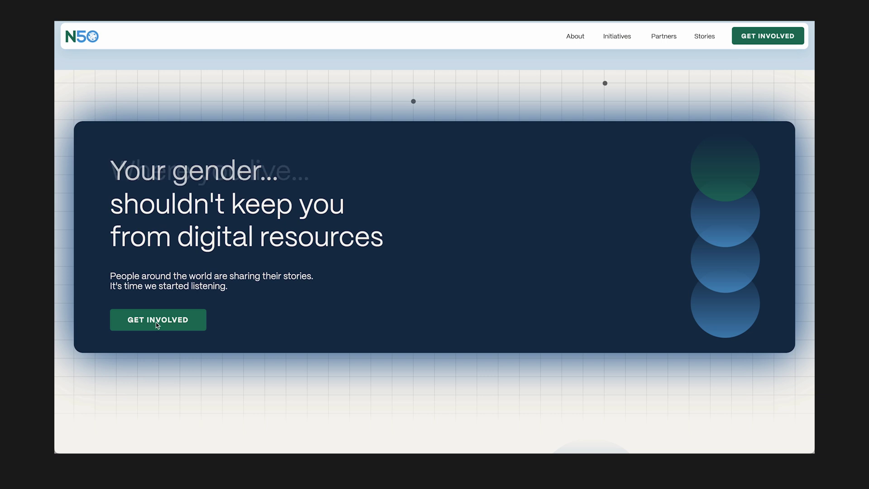
{"action": "scroll", "coordinate": [245, 333], "scroll_direction": "down", "scroll_amount": 6}
{"action": "scroll", "coordinate": [245, 333], "scroll_direction": "down", "scroll_amount": 10}
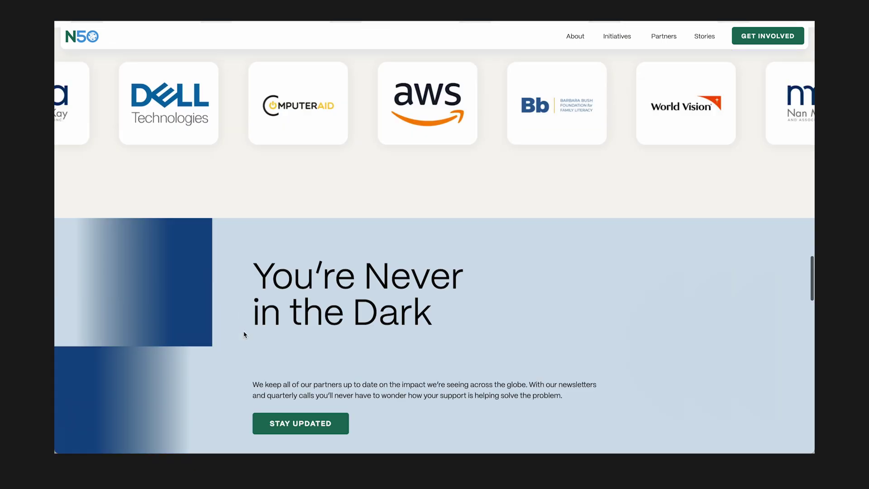
{"action": "left_click", "coordinate": [294, 276]}
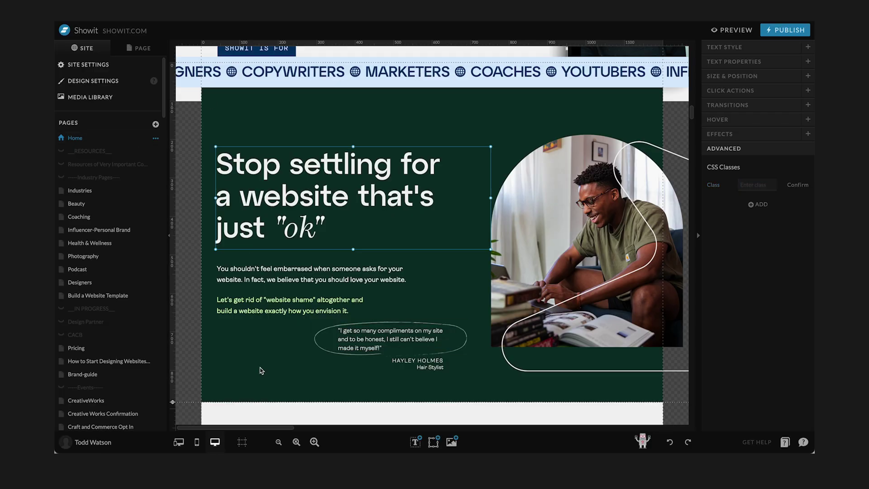
Edit the Signup Popup canvas and show its layer list.
{"action": "scroll", "coordinate": [261, 370], "scroll_direction": "down", "scroll_amount": 20}
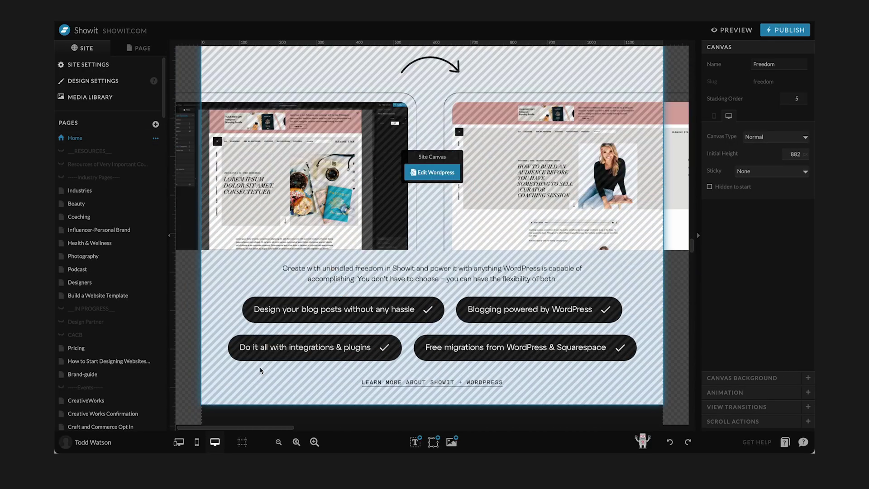
{"action": "scroll", "coordinate": [260, 370], "scroll_direction": "down", "scroll_amount": 20}
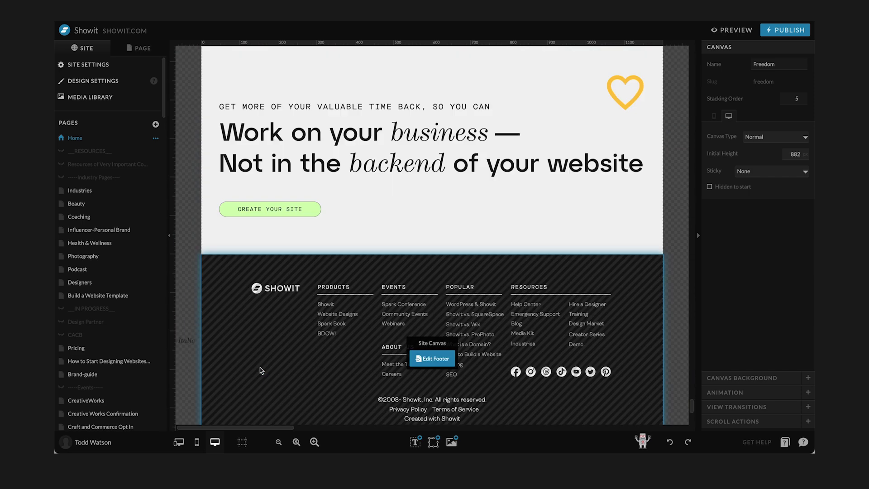
{"action": "scroll", "coordinate": [260, 371], "scroll_direction": "down", "scroll_amount": 5}
{"action": "left_click", "coordinate": [438, 306]}
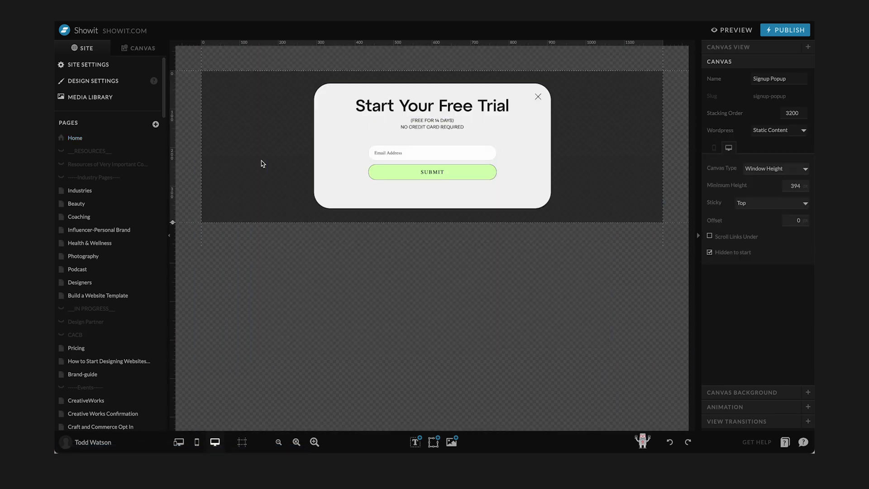
{"action": "left_click", "coordinate": [138, 49]}
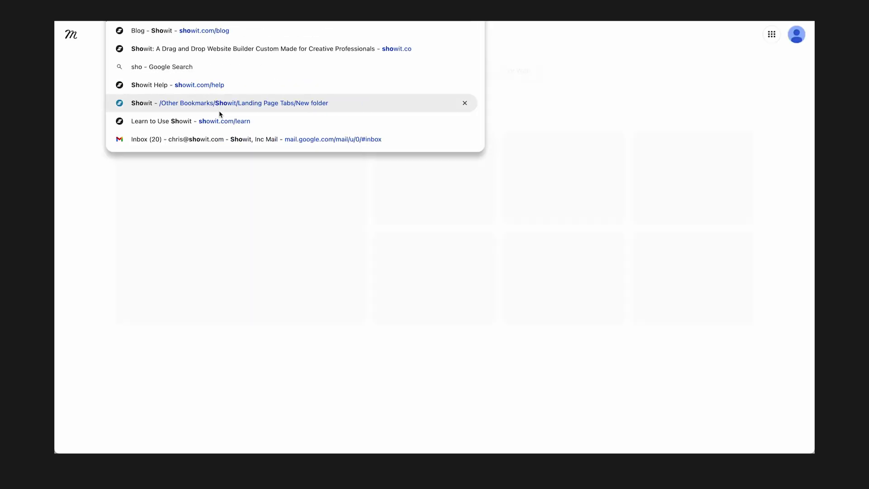
Go to the Showit homepage and open its CREATE YOUR SITE free-trial popup.
{"action": "left_click", "coordinate": [220, 112]}
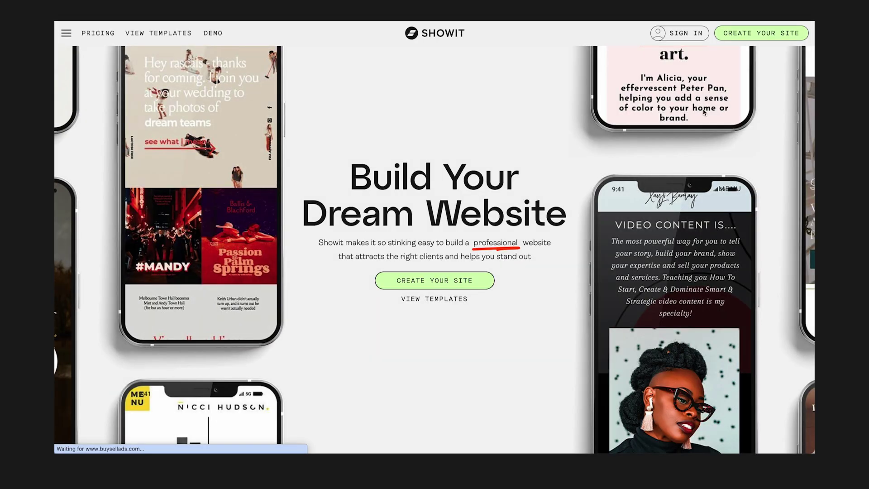
{"action": "left_click", "coordinate": [773, 32]}
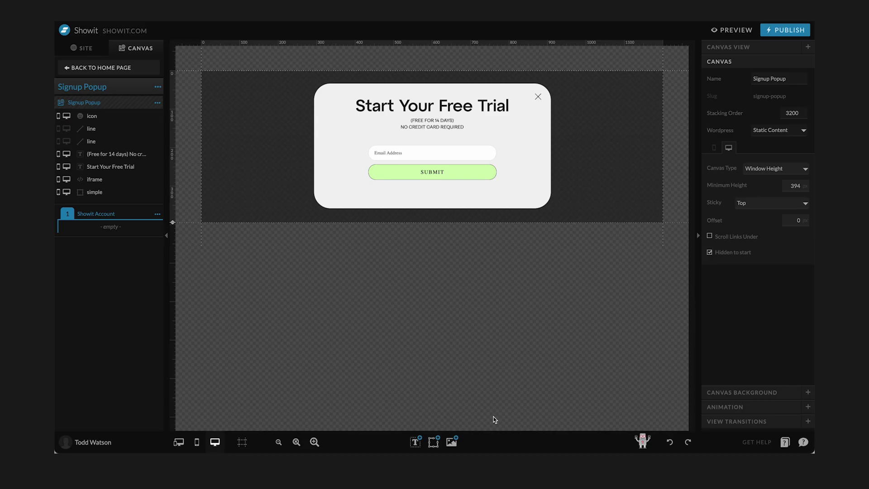
Add a rectangle and stretch it across the whole dark popup canvas.
{"action": "left_click", "coordinate": [433, 441]}
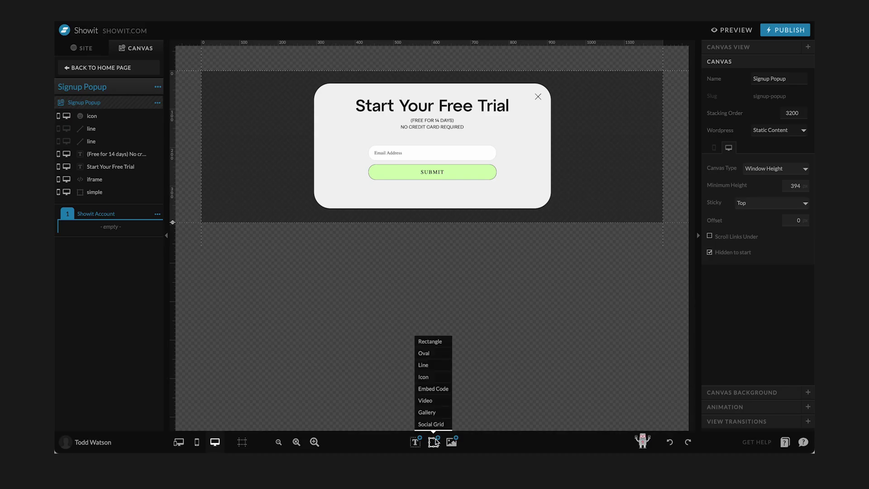
{"action": "left_click", "coordinate": [443, 342]}
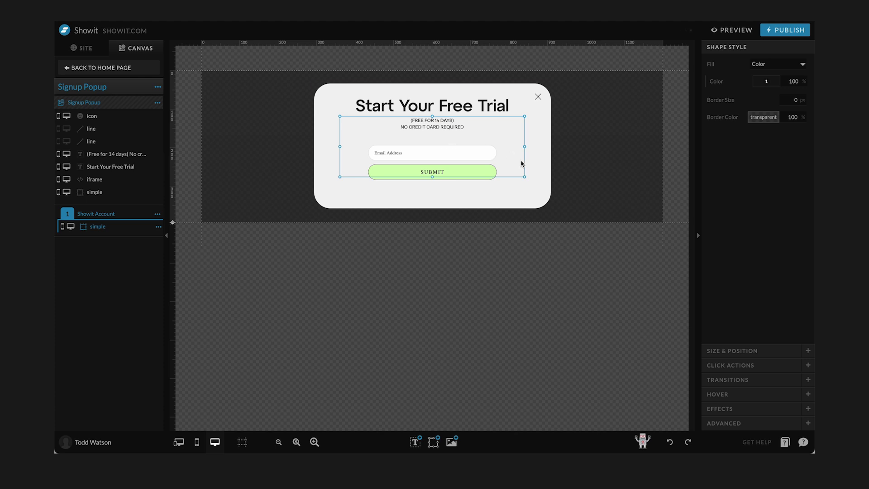
{"action": "left_click_drag", "start_coordinate": [525, 178], "coordinate": [650, 222]}
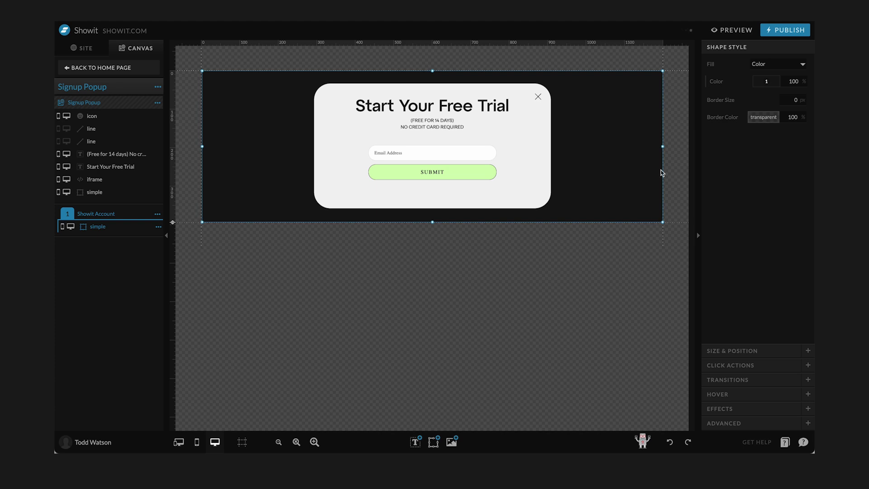
Move the rectangle's layer out of the Showit Account block and reselect it.
{"action": "left_click", "coordinate": [197, 165]}
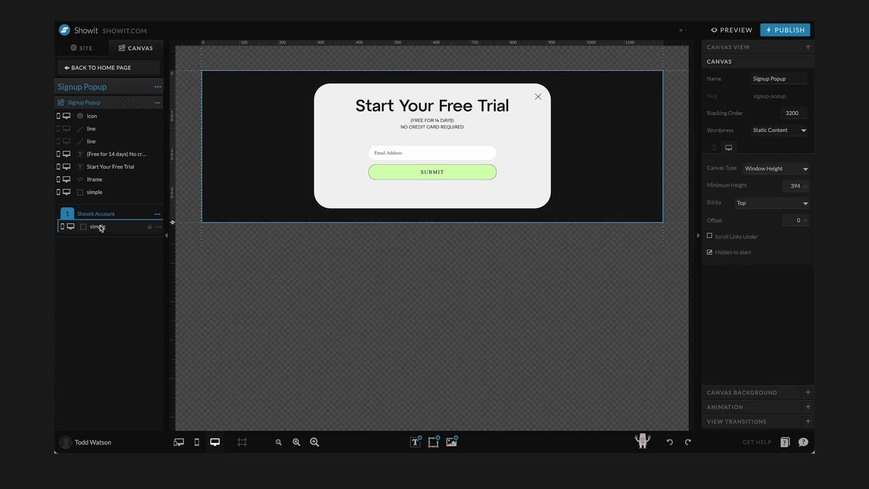
{"action": "left_click_drag", "start_coordinate": [100, 228], "coordinate": [92, 199]}
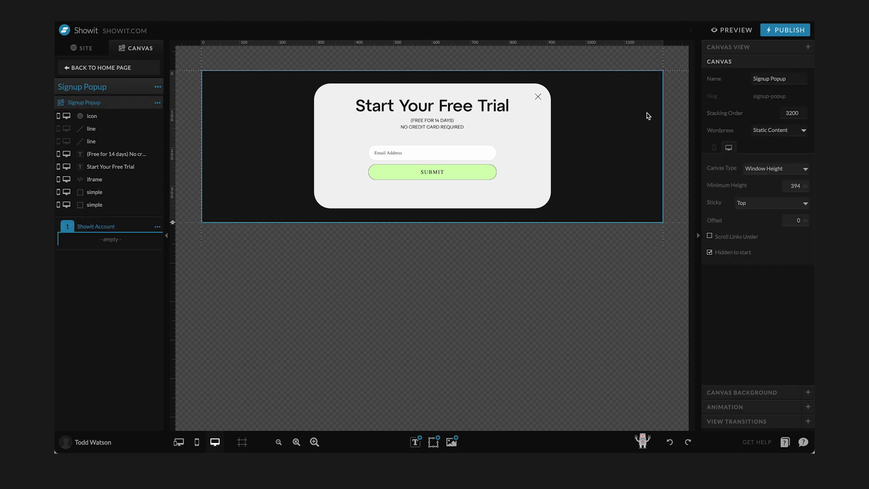
{"action": "left_click", "coordinate": [625, 117]}
{"action": "left_click", "coordinate": [683, 121]}
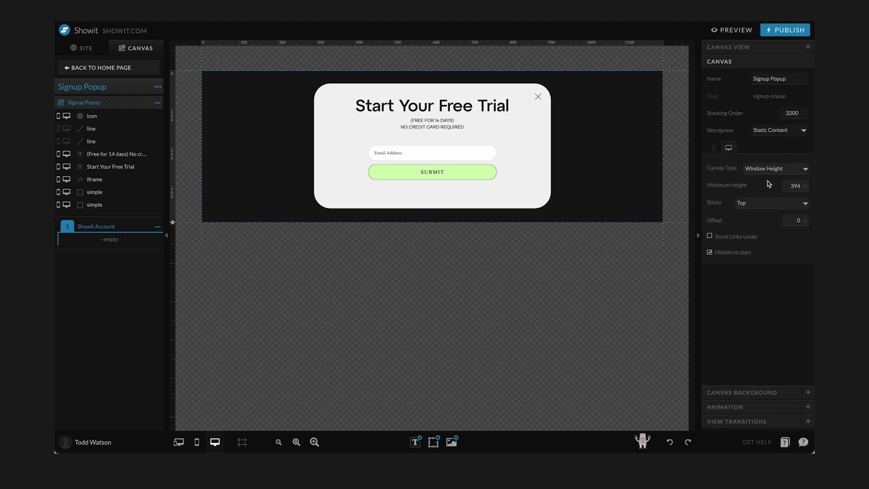
{"action": "left_click", "coordinate": [624, 167]}
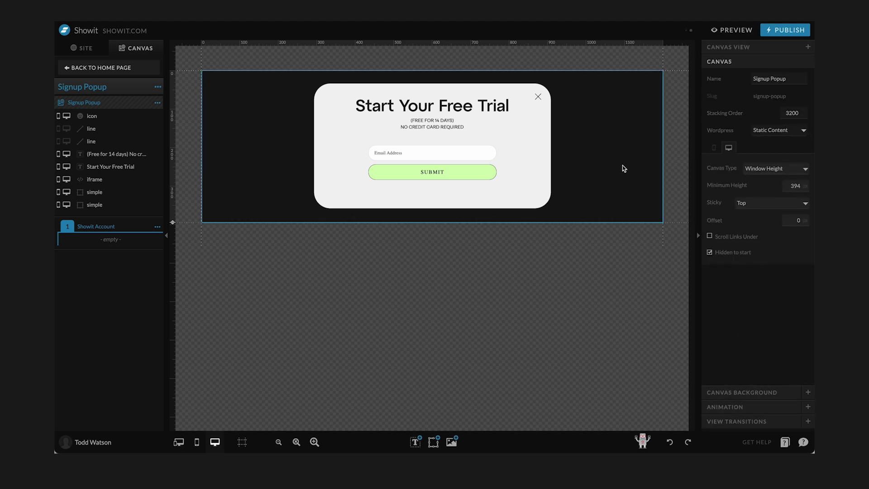
Size the rectangle 394 high, 1200 wide at X 0, locked to full width and height.
{"action": "left_click", "coordinate": [744, 351]}
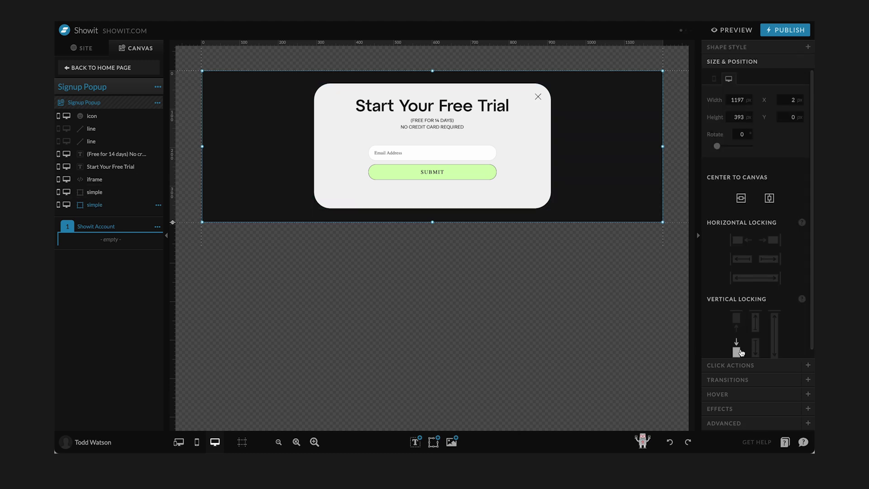
{"action": "left_click", "coordinate": [736, 119]}
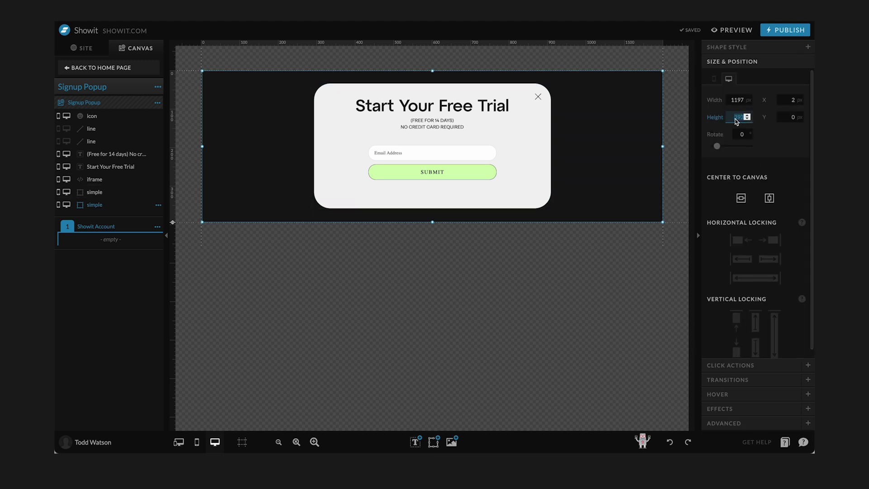
{"action": "key", "text": "Up"}
{"action": "key", "text": "shift+Tab"}
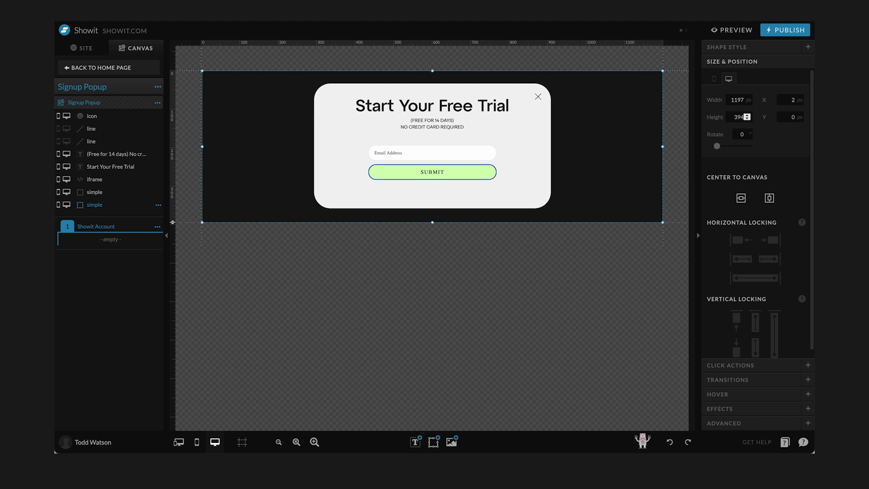
{"action": "type", "text": "1200"}
{"action": "key", "text": "Tab"}
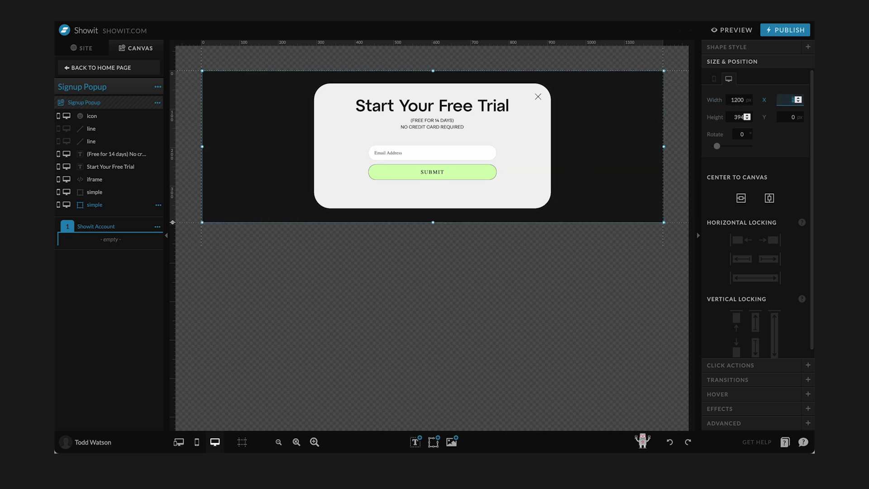
{"action": "type", "text": "0"}
{"action": "key", "text": "Tab"}
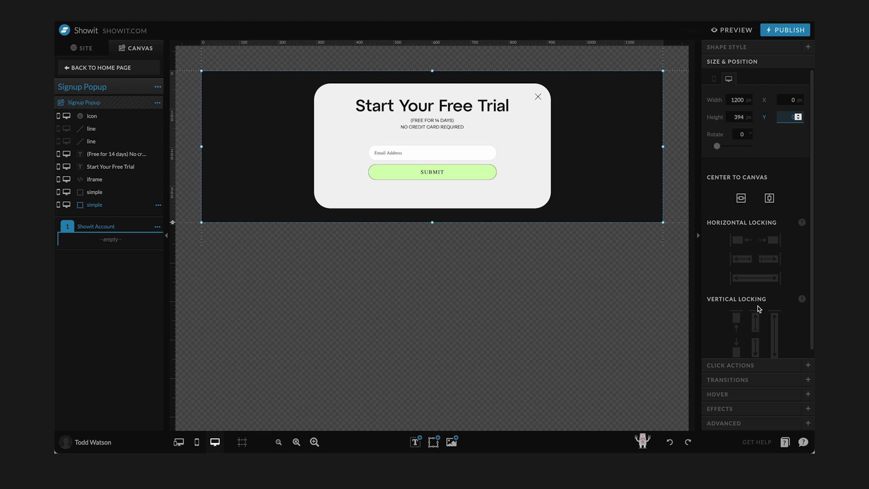
{"action": "left_click", "coordinate": [755, 278]}
{"action": "scroll", "coordinate": [781, 324], "scroll_direction": "down", "scroll_amount": 1}
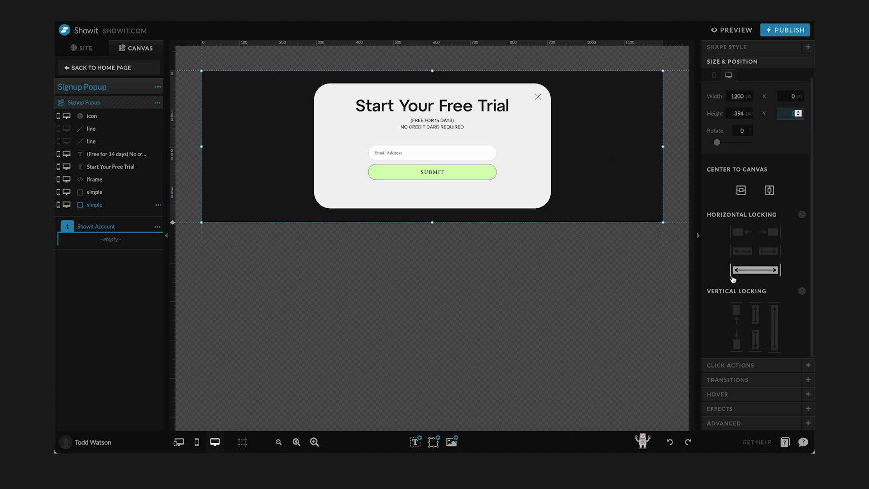
{"action": "left_click", "coordinate": [777, 323]}
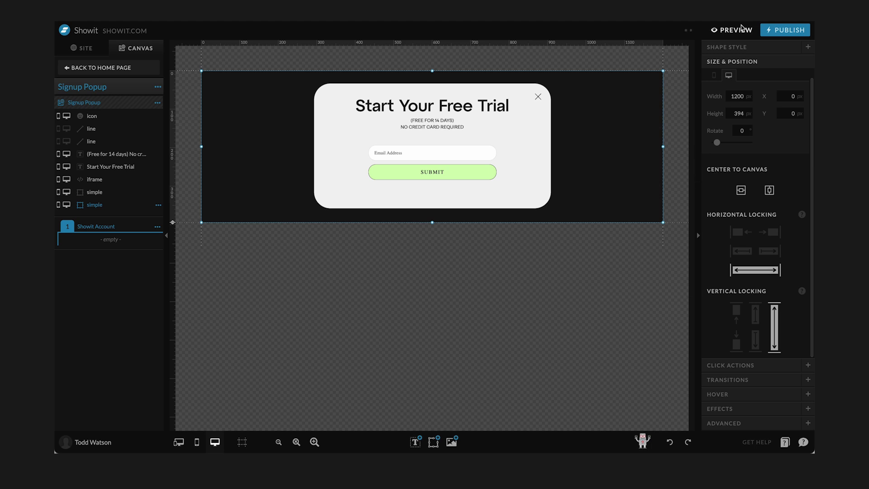
{"action": "left_click", "coordinate": [730, 30]}
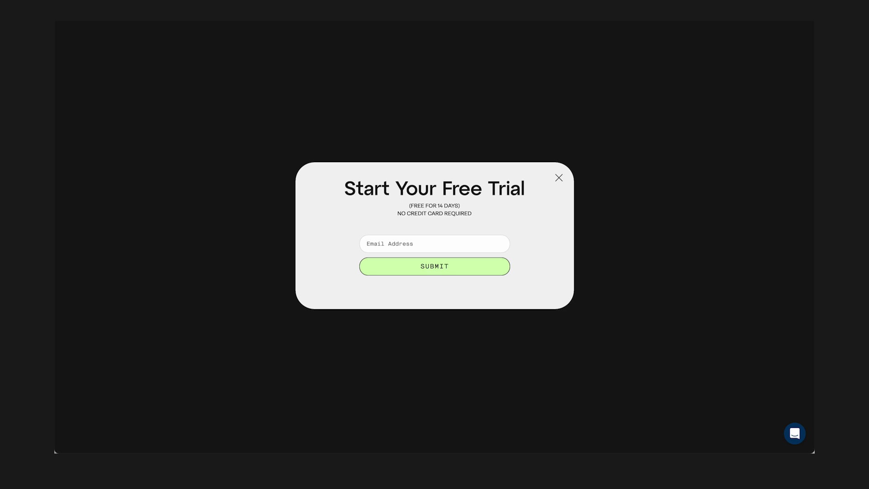
{"action": "left_click", "coordinate": [559, 177]}
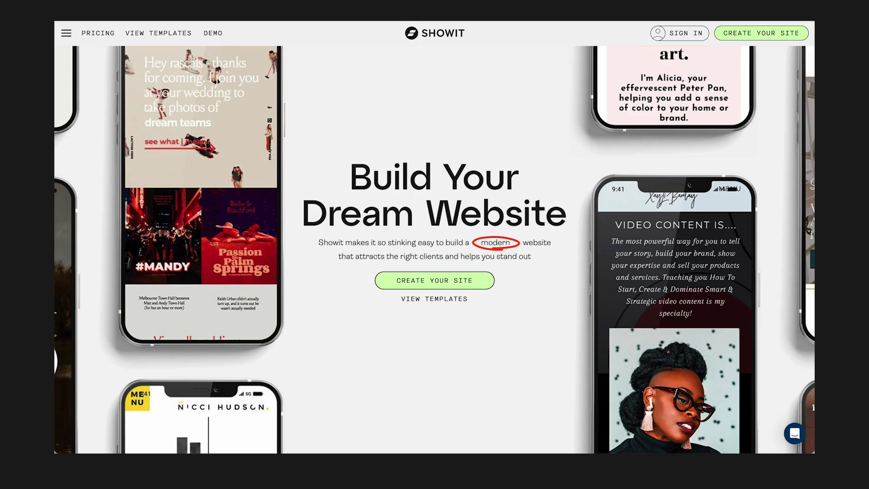
{"action": "key", "text": "Escape"}
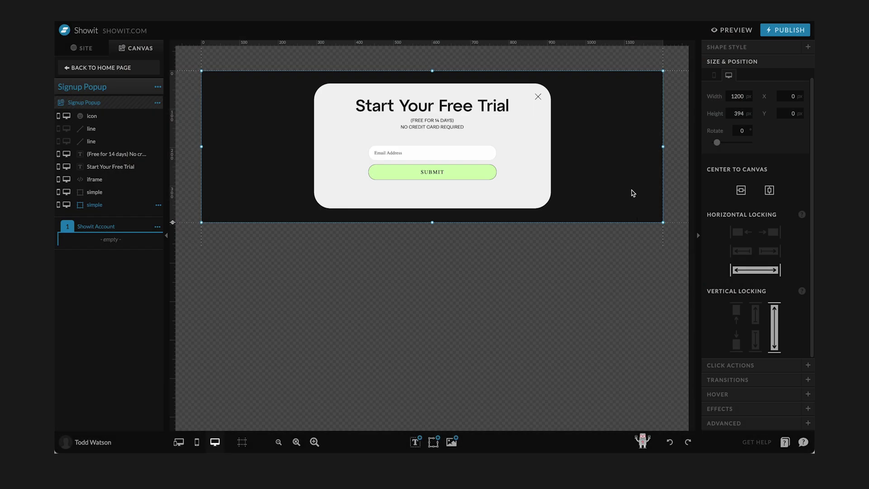
Give the dark backdrop a Hide Site Canvas click action targeting This Site Canvas.
{"action": "left_click", "coordinate": [679, 157]}
{"action": "left_click", "coordinate": [625, 156]}
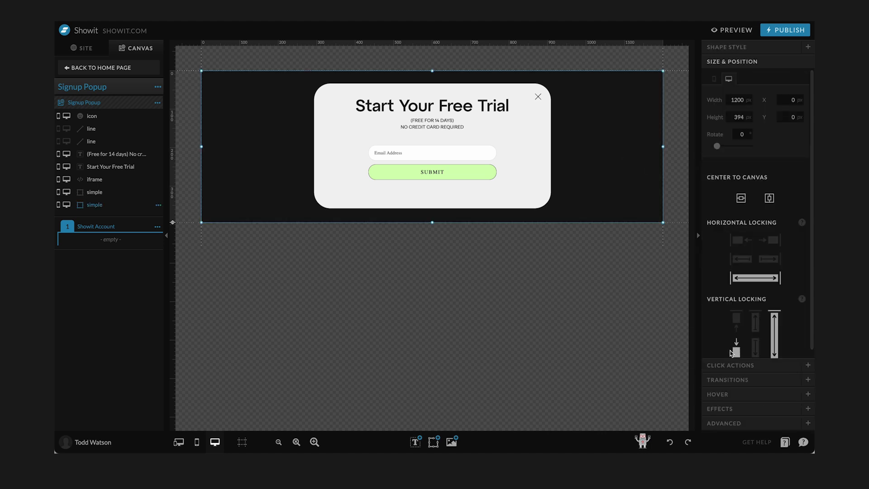
{"action": "left_click", "coordinate": [725, 365]}
{"action": "left_click", "coordinate": [758, 162]}
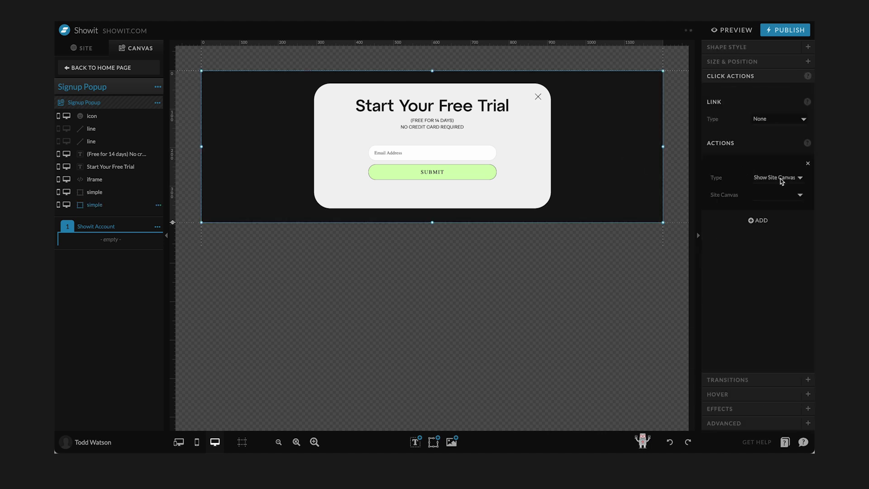
{"action": "left_click", "coordinate": [782, 181]}
{"action": "left_click", "coordinate": [782, 186]}
{"action": "left_click", "coordinate": [783, 198]}
Set the backdrop shape's colour opacity to 20%.
{"action": "left_click", "coordinate": [764, 47]}
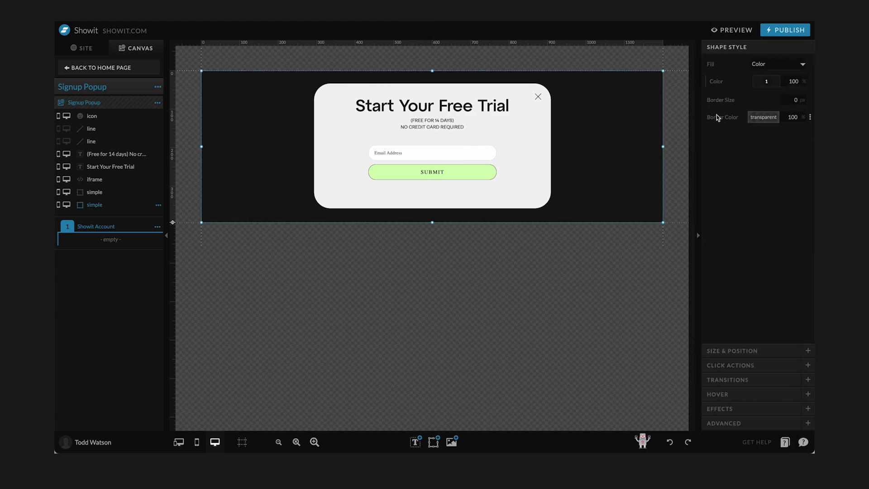
{"action": "left_click", "coordinate": [792, 83]}
{"action": "type", "text": "20"}
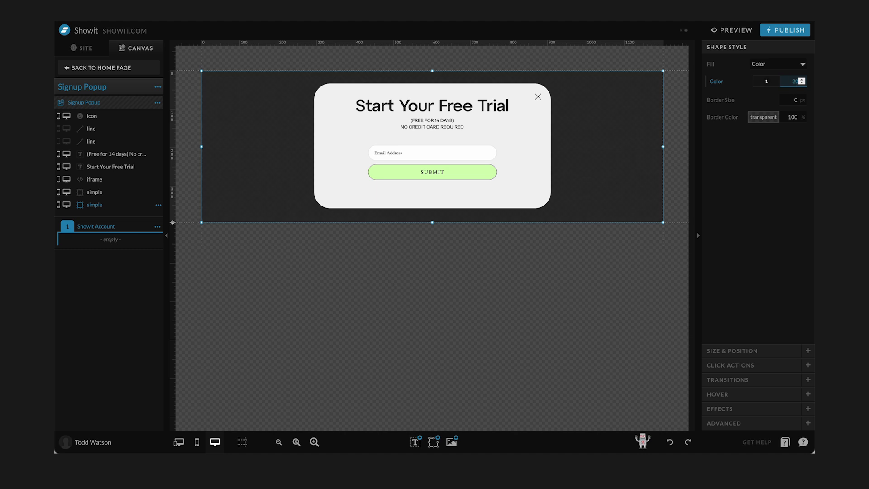
{"action": "left_click", "coordinate": [723, 88]}
Make the Signup Popup canvas background colour transparent.
{"action": "left_click", "coordinate": [194, 133]}
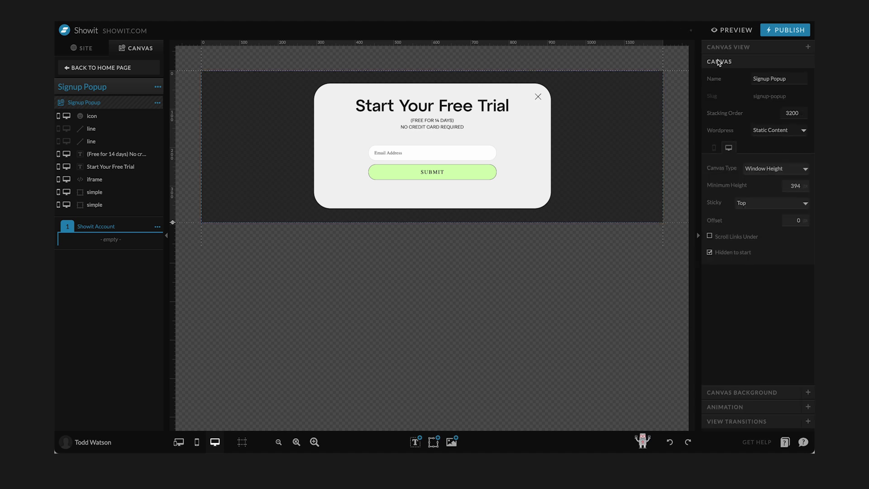
{"action": "left_click", "coordinate": [735, 392]}
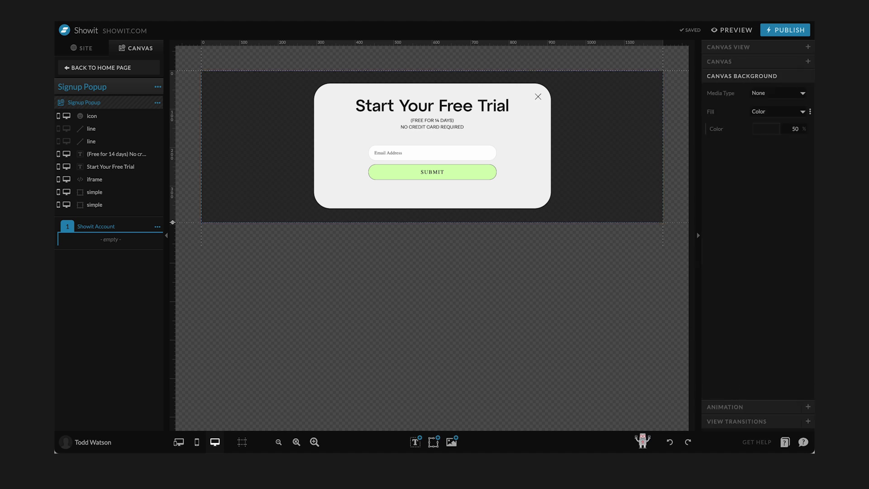
{"action": "left_click", "coordinate": [768, 135]}
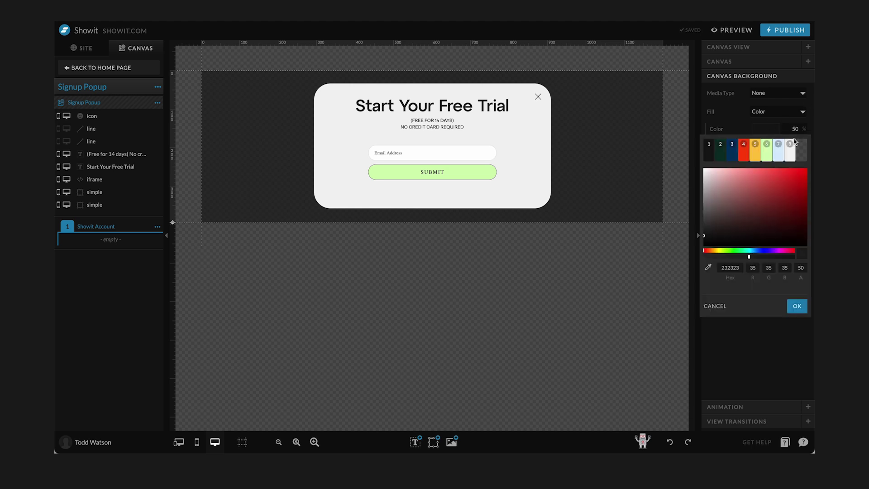
{"action": "left_click", "coordinate": [802, 155]}
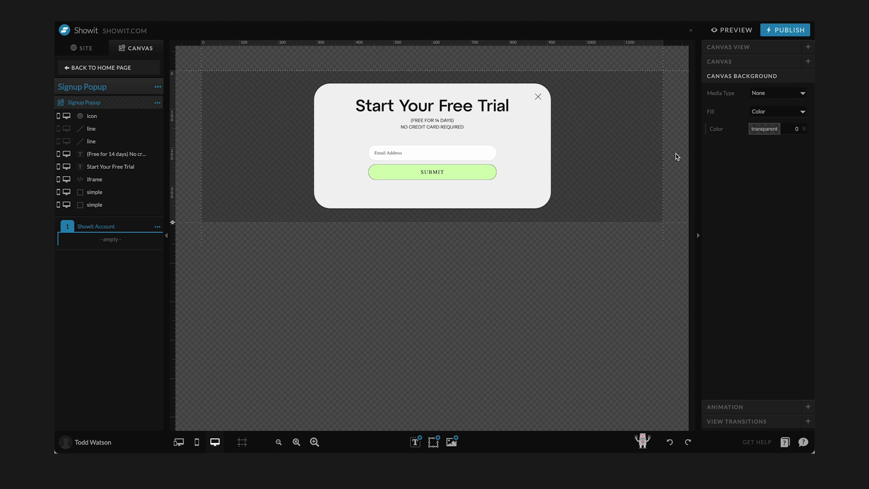
{"action": "left_click", "coordinate": [636, 133]}
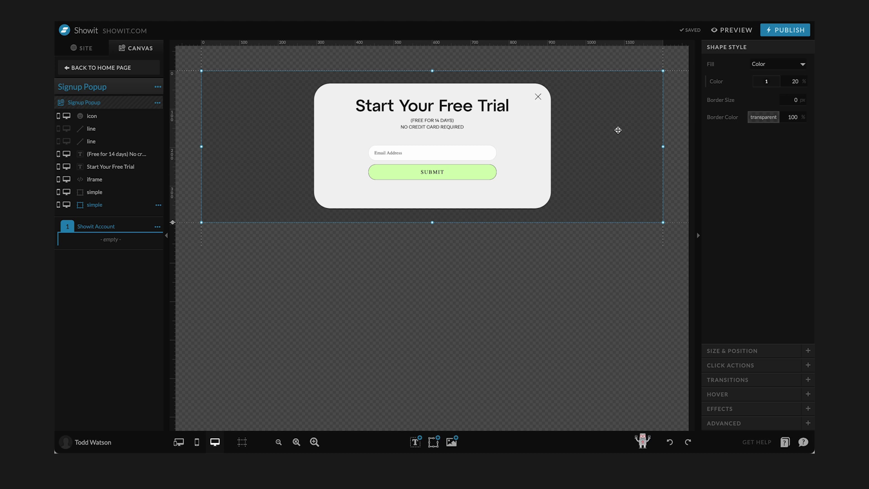
Add bg-blur as a CSS class in the backdrop's Advanced settings.
{"action": "left_click", "coordinate": [732, 424]}
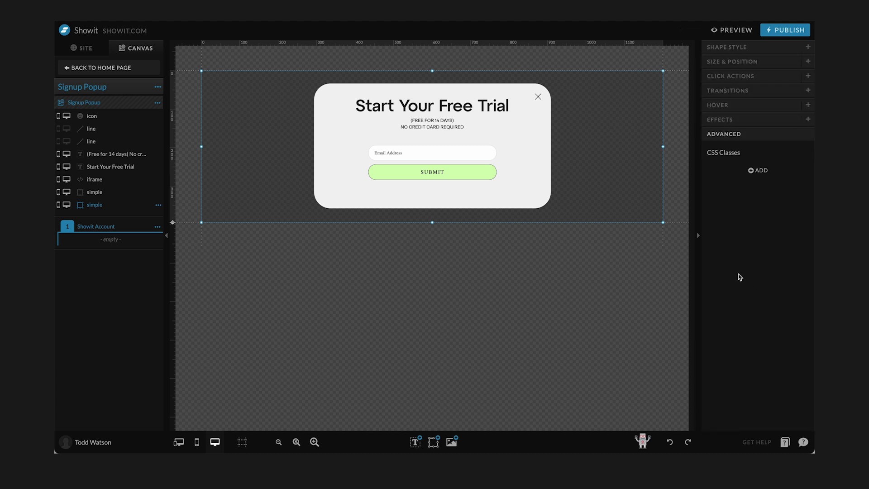
{"action": "left_click", "coordinate": [759, 170]}
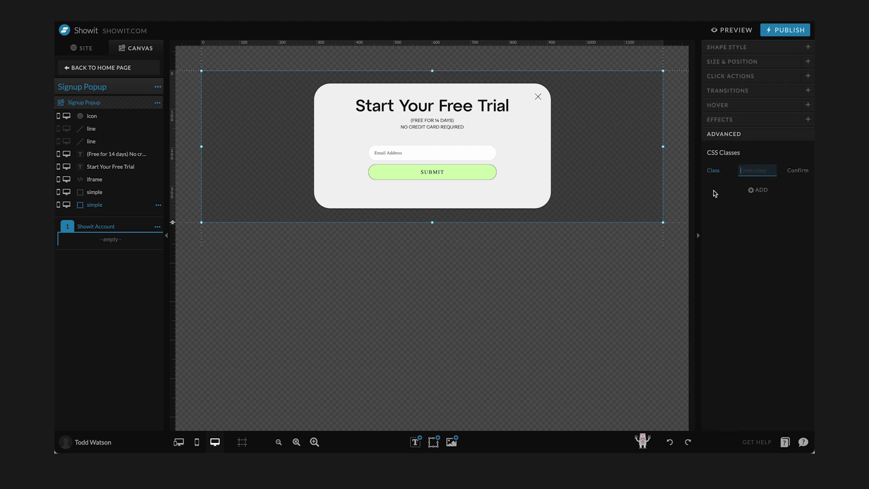
{"action": "type", "text": "bg-blur"}
{"action": "left_click", "coordinate": [795, 170]}
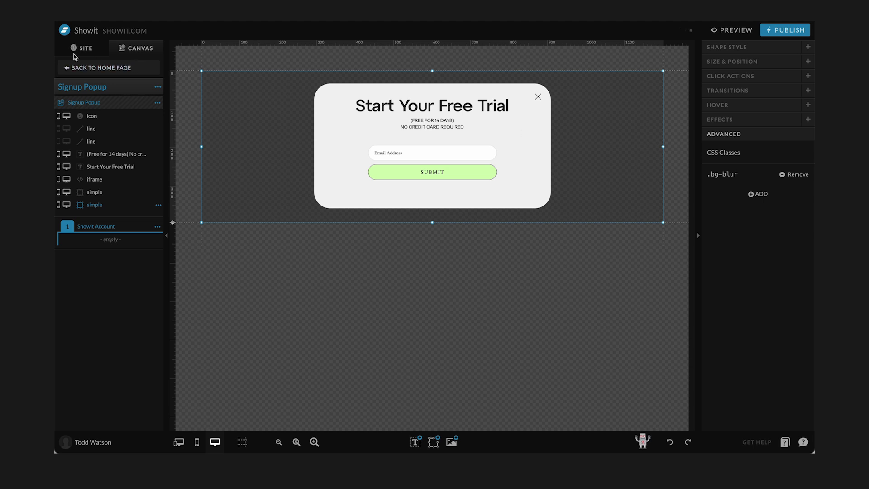
{"action": "left_click", "coordinate": [74, 50]}
At the top of the Home page's custom CSS, write a .bg-blur rule with backdrop-filter: blur(10px).
{"action": "left_click", "coordinate": [88, 138]}
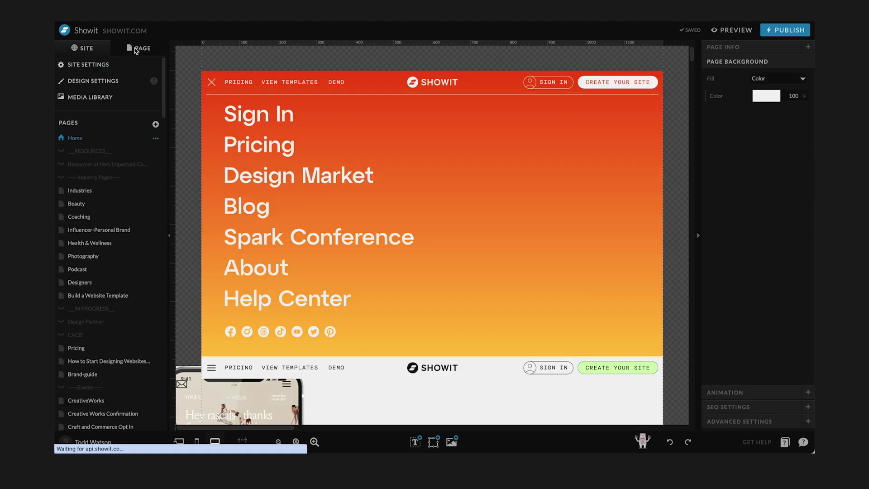
{"action": "left_click", "coordinate": [744, 423]}
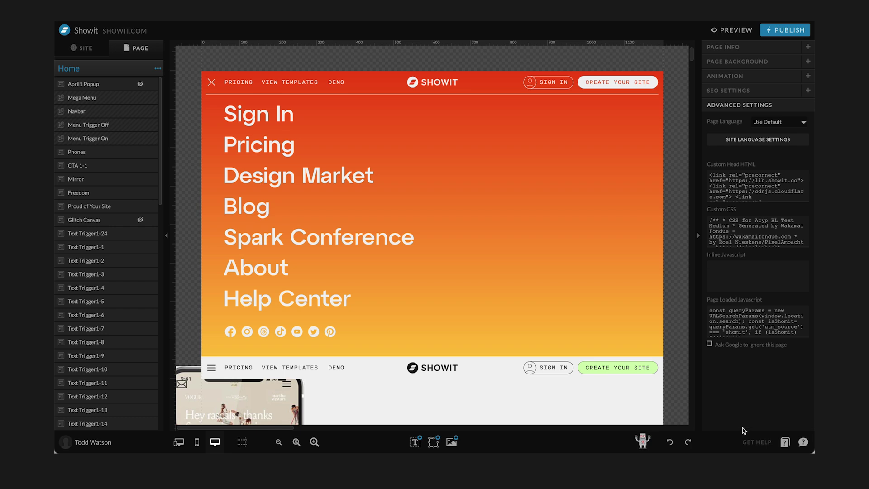
{"action": "left_click", "coordinate": [758, 233]}
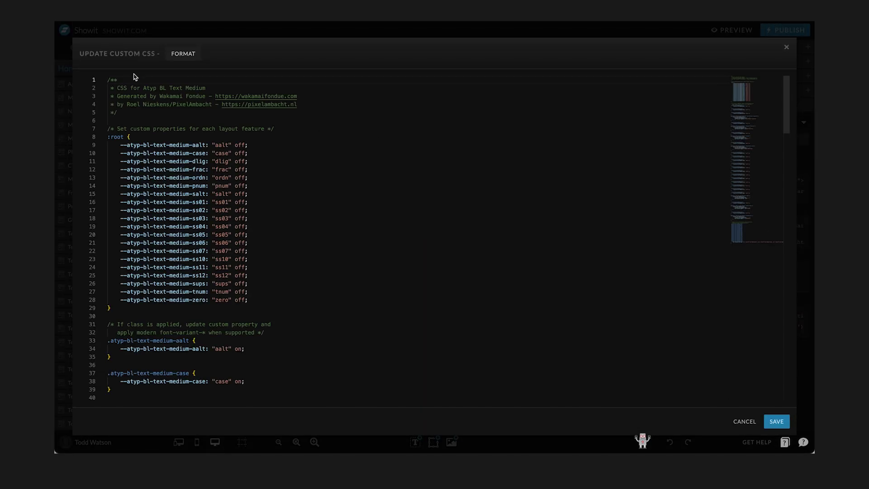
{"action": "key", "text": "Return"}
{"action": "key", "text": "Return"}
{"action": "key", "text": "Up"}
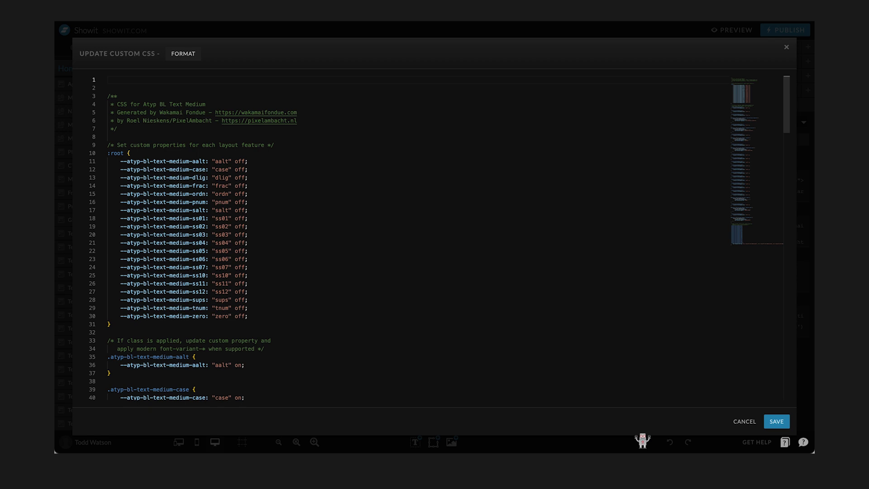
{"action": "type", "text": ".bg"}
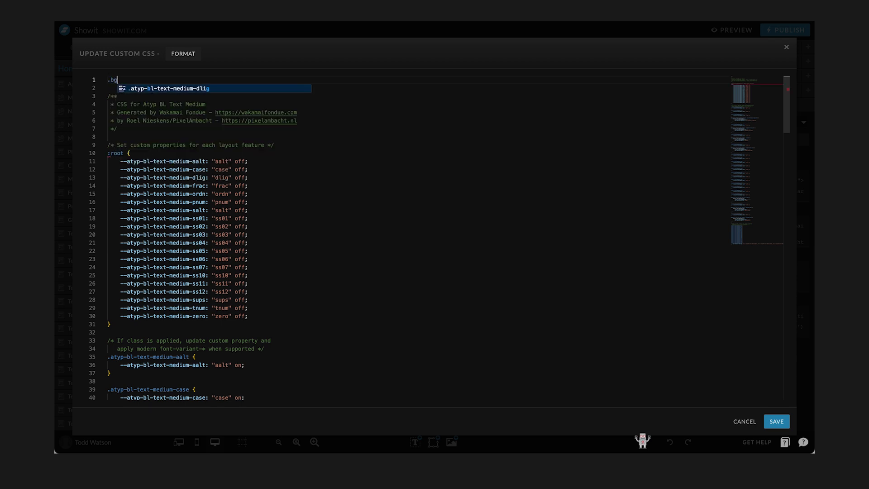
{"action": "type", "text": "-blur "}
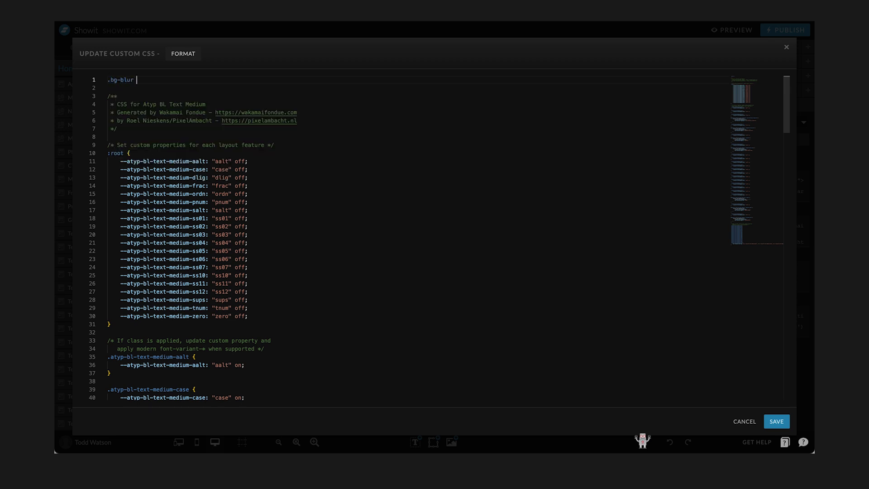
{"action": "type", "text": "{"}
{"action": "key", "text": "Return"}
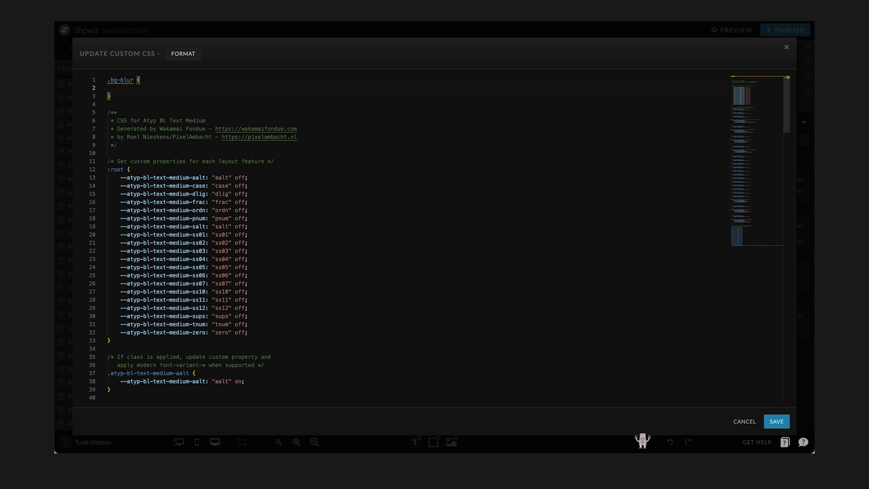
{"action": "type", "text": "backd"}
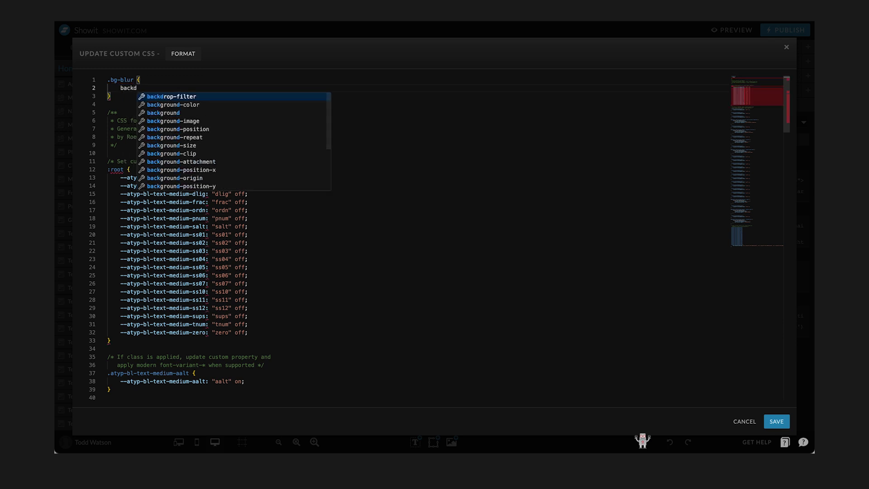
{"action": "type", "text": "rop"}
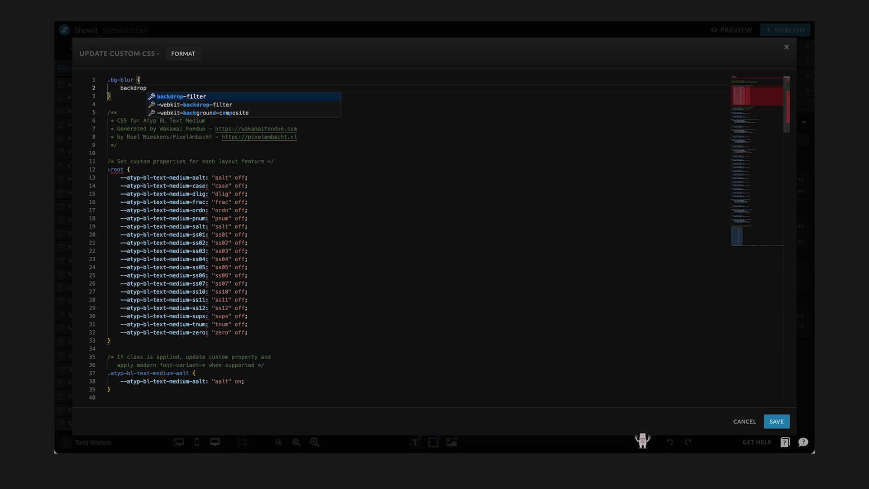
{"action": "key", "text": "Return"}
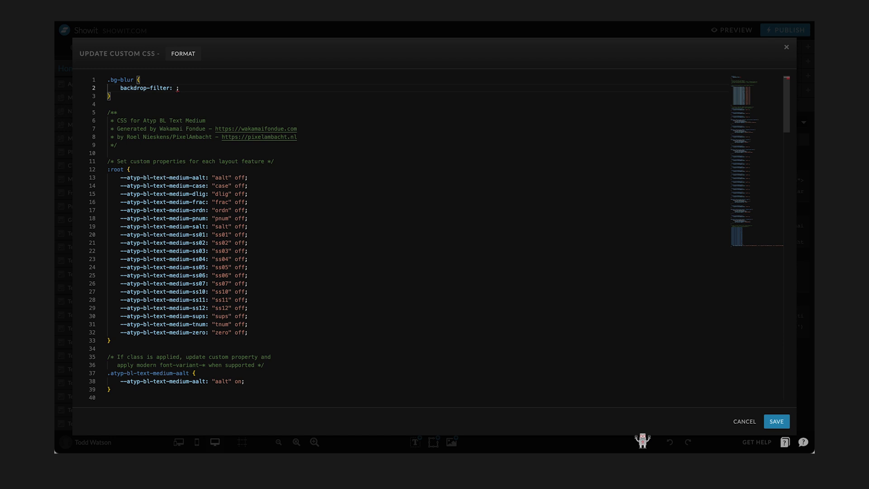
{"action": "type", "text": "blur(10px"}
Save the custom CSS, preview the site, and trigger the signup popup via CREATE YOUR SITE.
{"action": "left_click", "coordinate": [778, 423]}
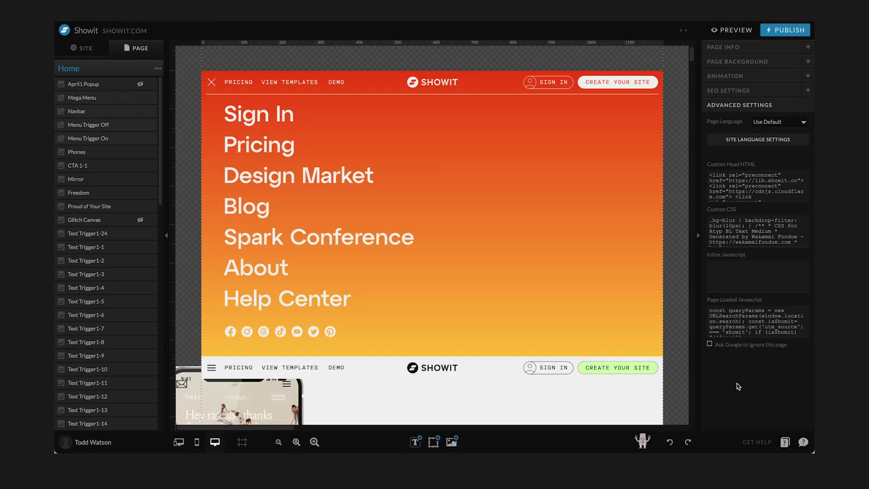
{"action": "left_click", "coordinate": [738, 31]}
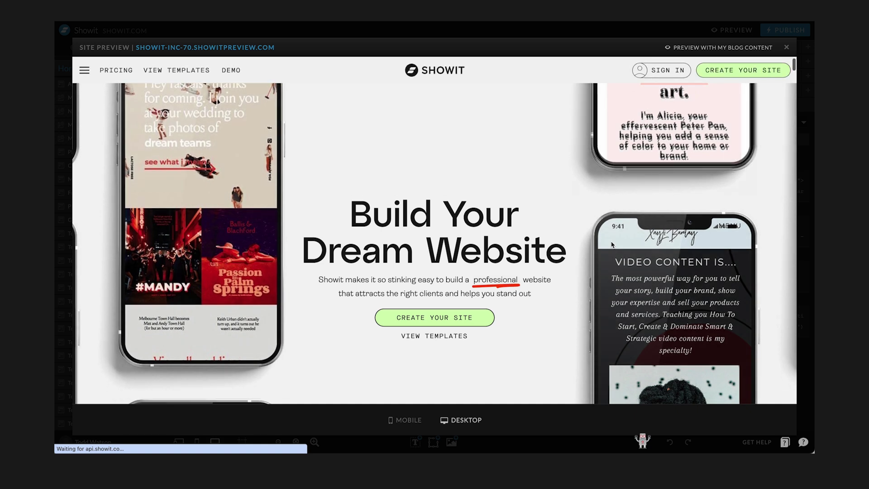
{"action": "left_click", "coordinate": [738, 68]}
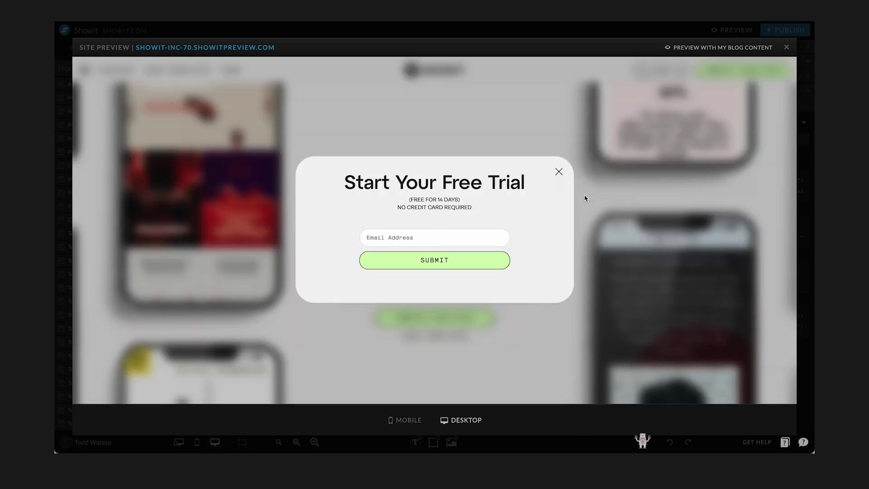
Scroll to check the blurred homepage behind the signup popup, then close the popup.
{"action": "scroll", "coordinate": [585, 198], "scroll_direction": "down", "scroll_amount": 10}
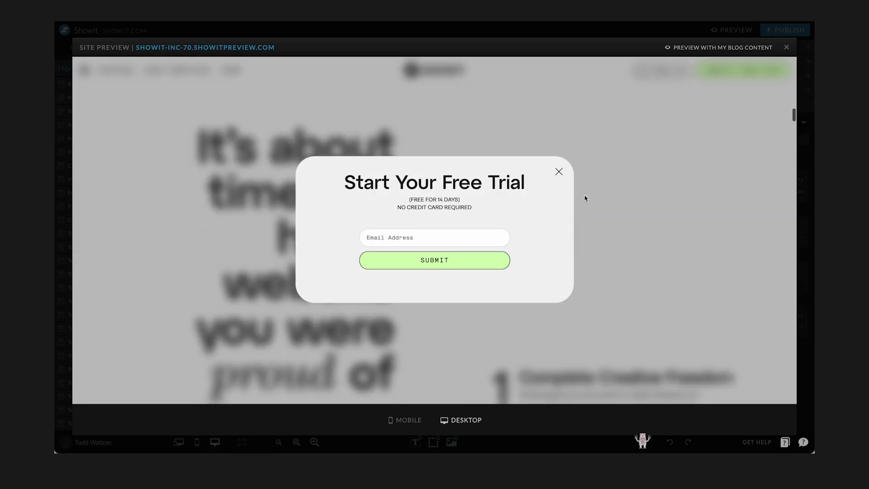
{"action": "scroll", "coordinate": [585, 198], "scroll_direction": "down", "scroll_amount": 10}
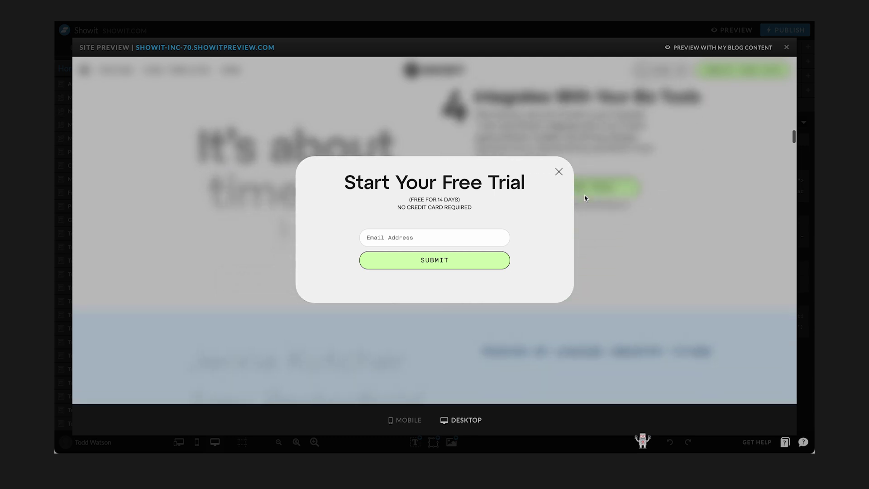
{"action": "scroll", "coordinate": [584, 197], "scroll_direction": "down", "scroll_amount": 5}
{"action": "left_click", "coordinate": [558, 171]}
{"action": "scroll", "coordinate": [568, 162], "scroll_direction": "up", "scroll_amount": 10}
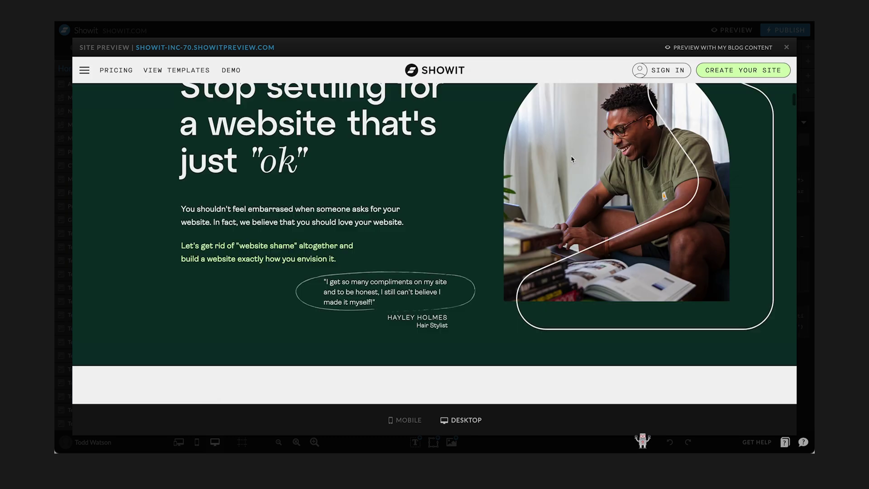